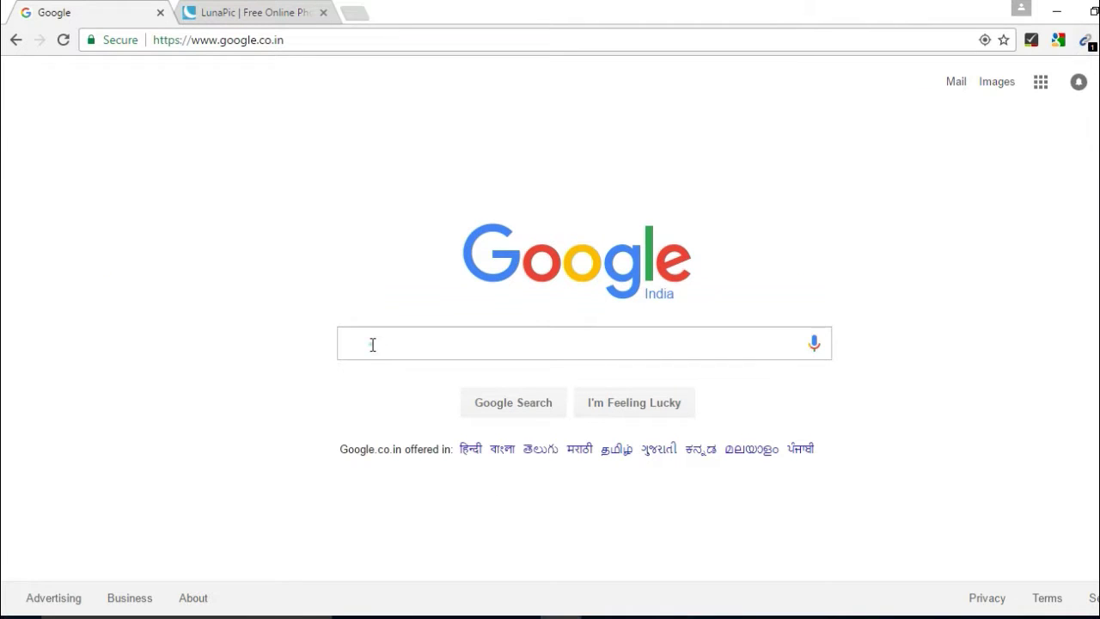
Run a Google search for 'create animated gif'
click(372, 345)
text(cr)
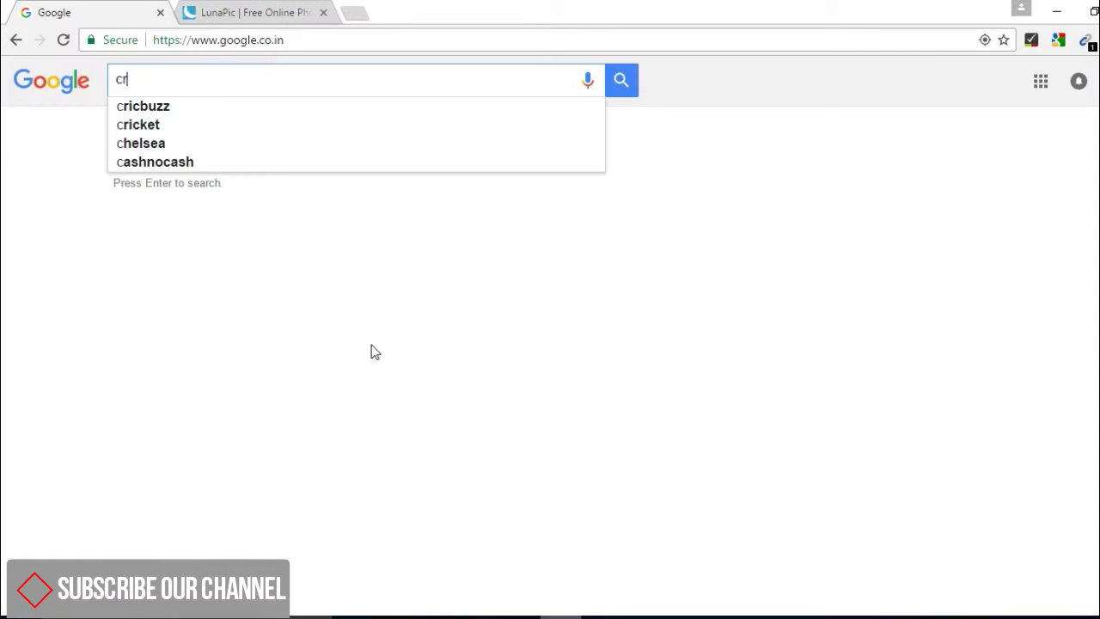
text(ea)
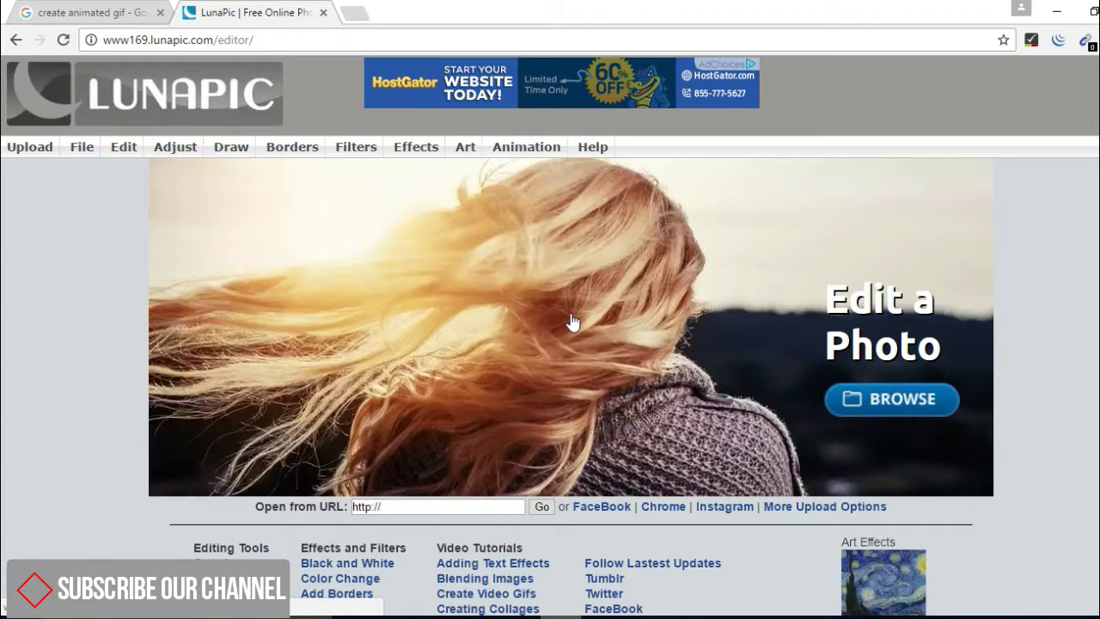
Upload pink.png from the Animated Image folder into the LunaPic editor
click(891, 398)
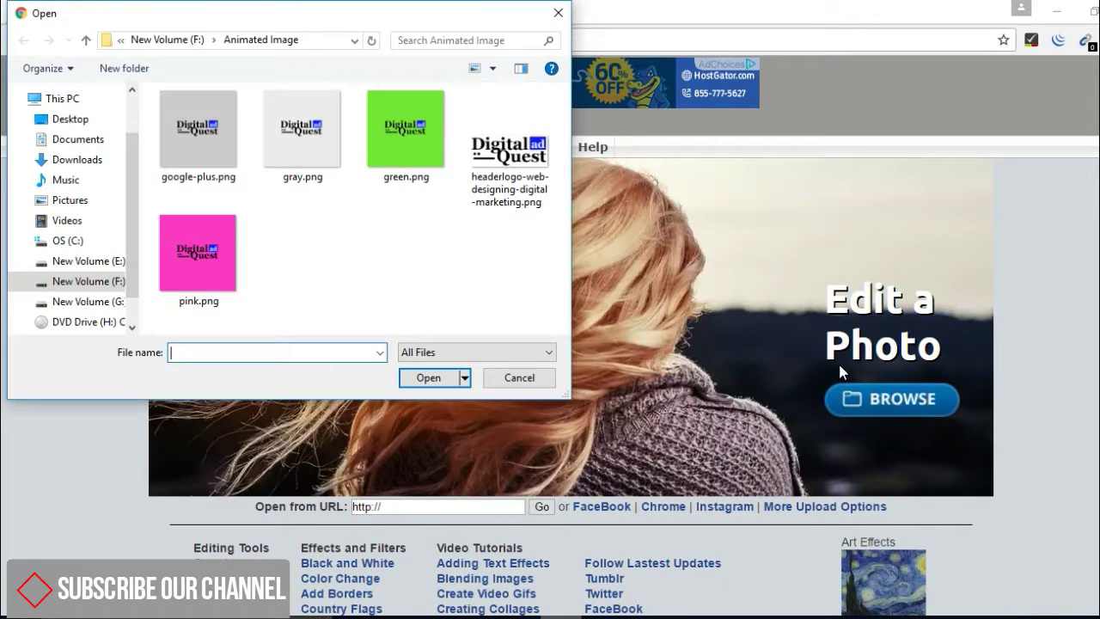
double_click(207, 256)
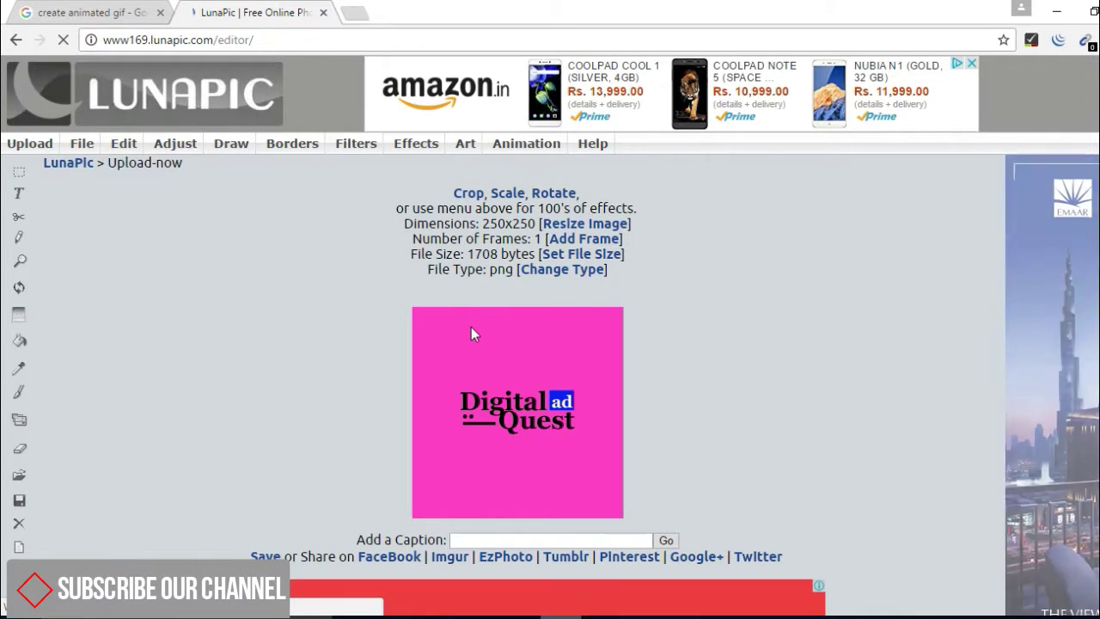
Apply the Snowfall animation from the Animation menu to the pink logo
click(511, 142)
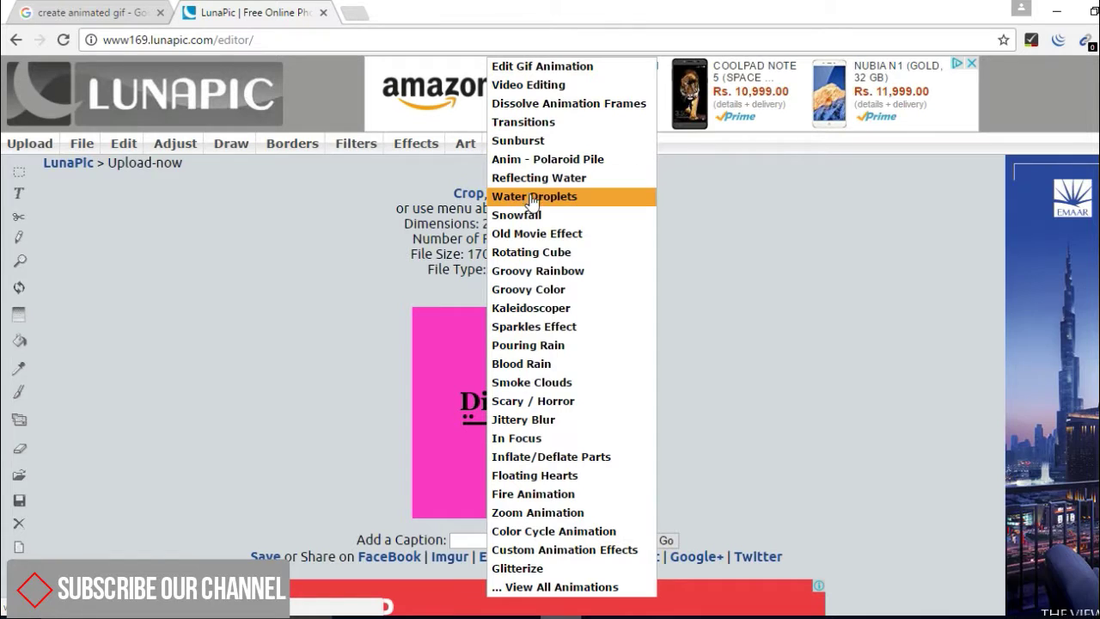
mouse_move(526, 143)
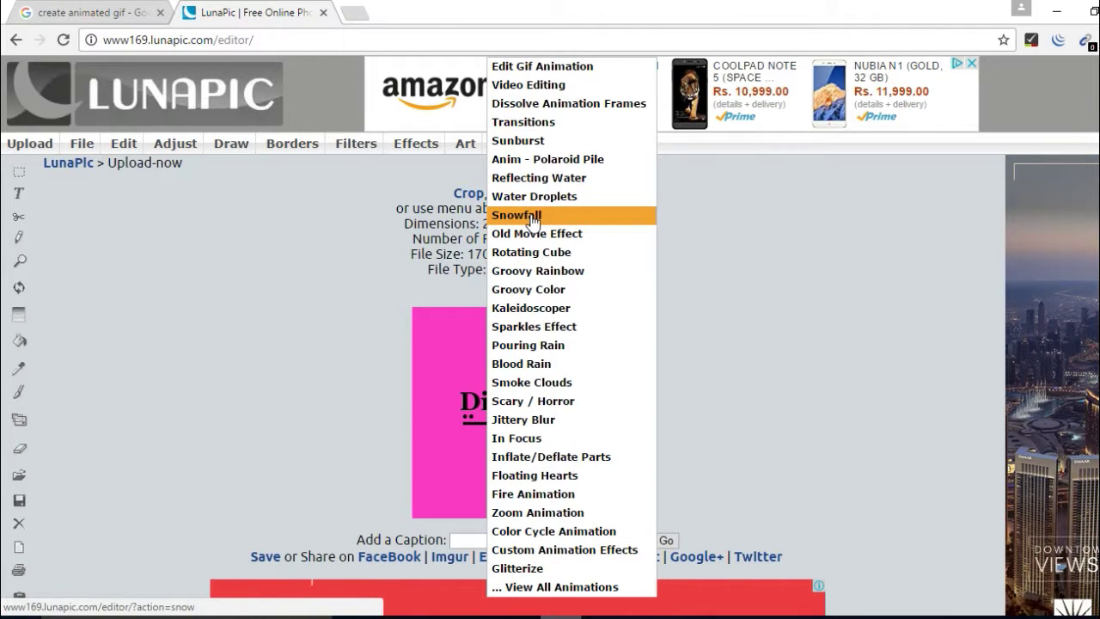
click(532, 217)
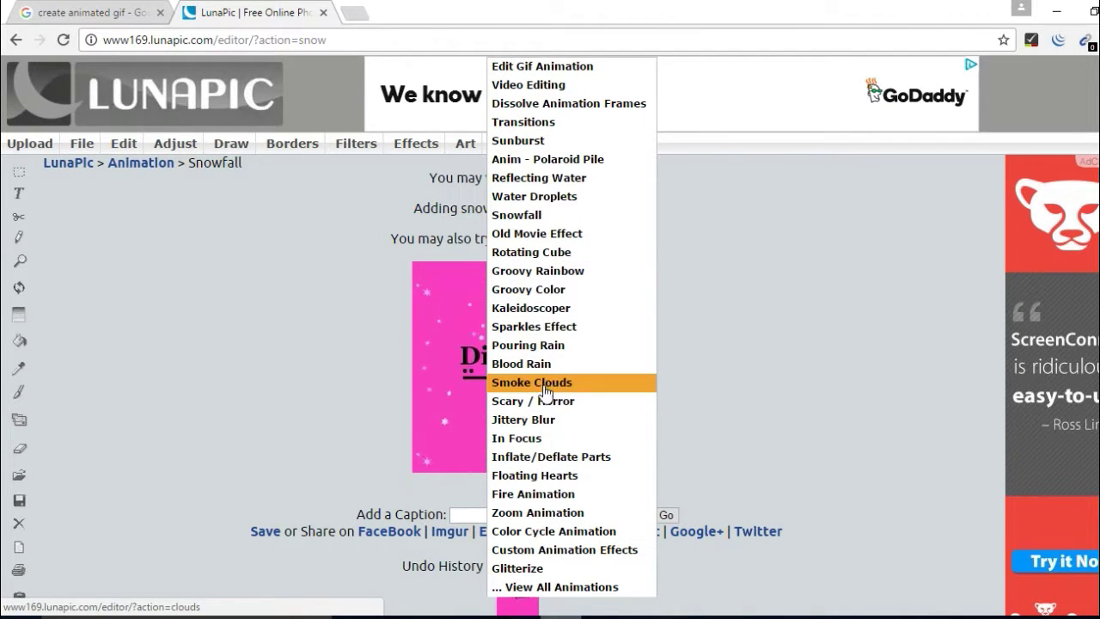
Switch the pink logo's animation to the Floating Hearts effect
click(535, 478)
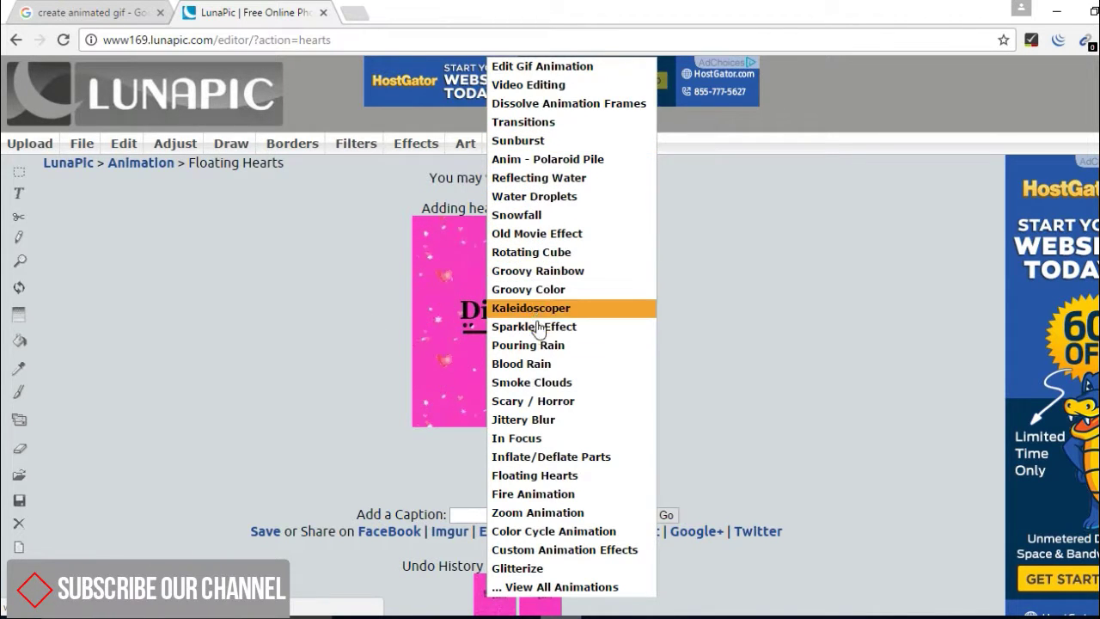
Switch the pink logo's animation to the Smoke Clouds effect
click(544, 384)
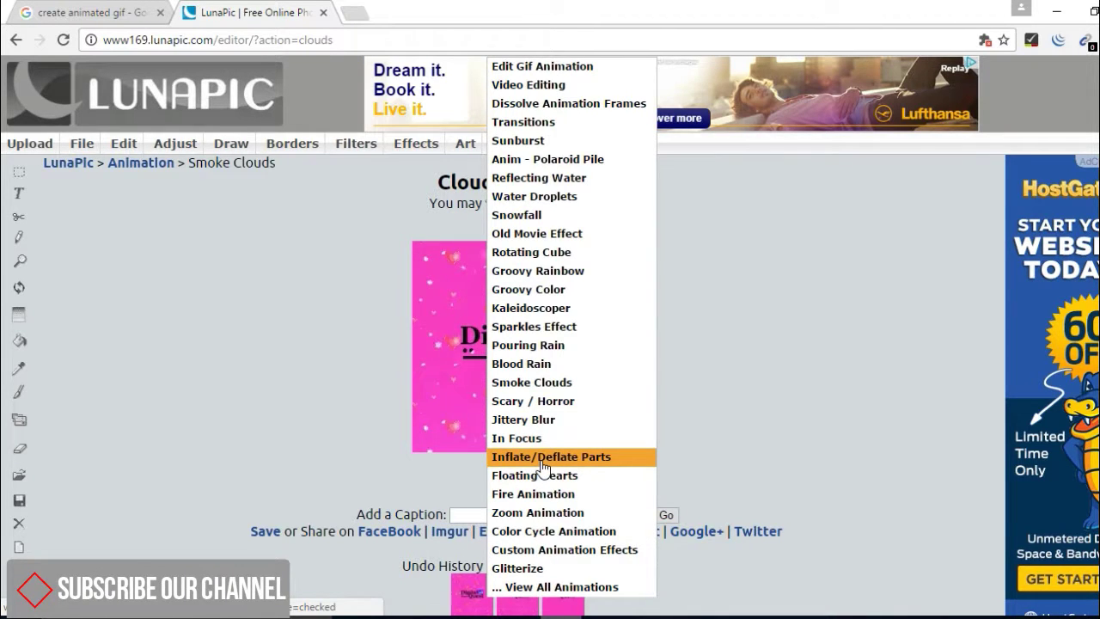
Start a Rotating Cube animation with gray.png, green.png and pink.png as its three faces
click(552, 255)
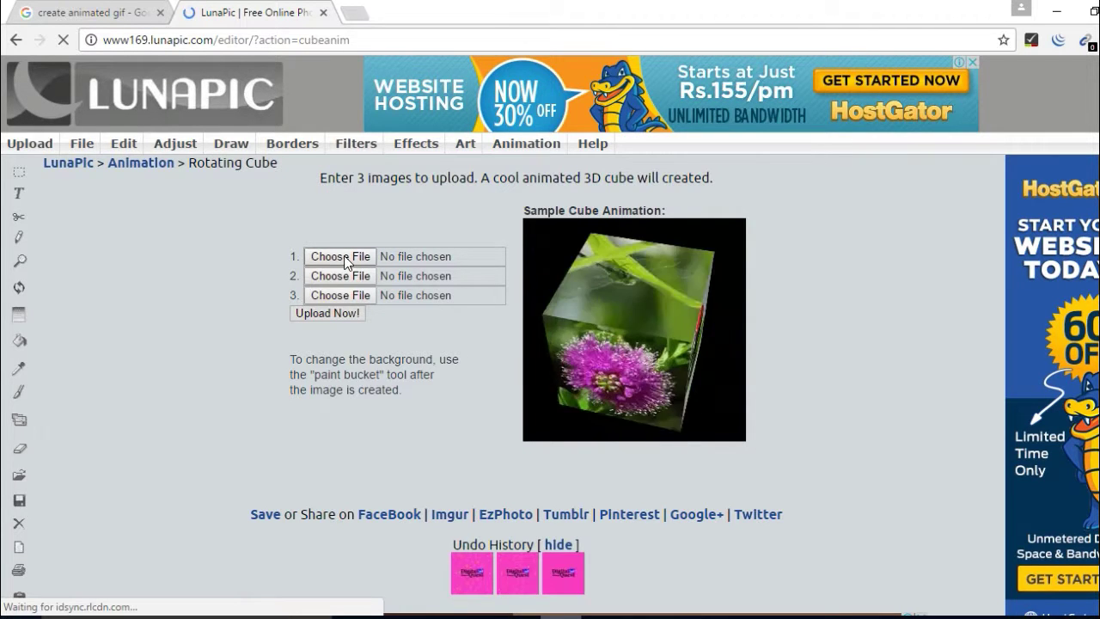
click(343, 256)
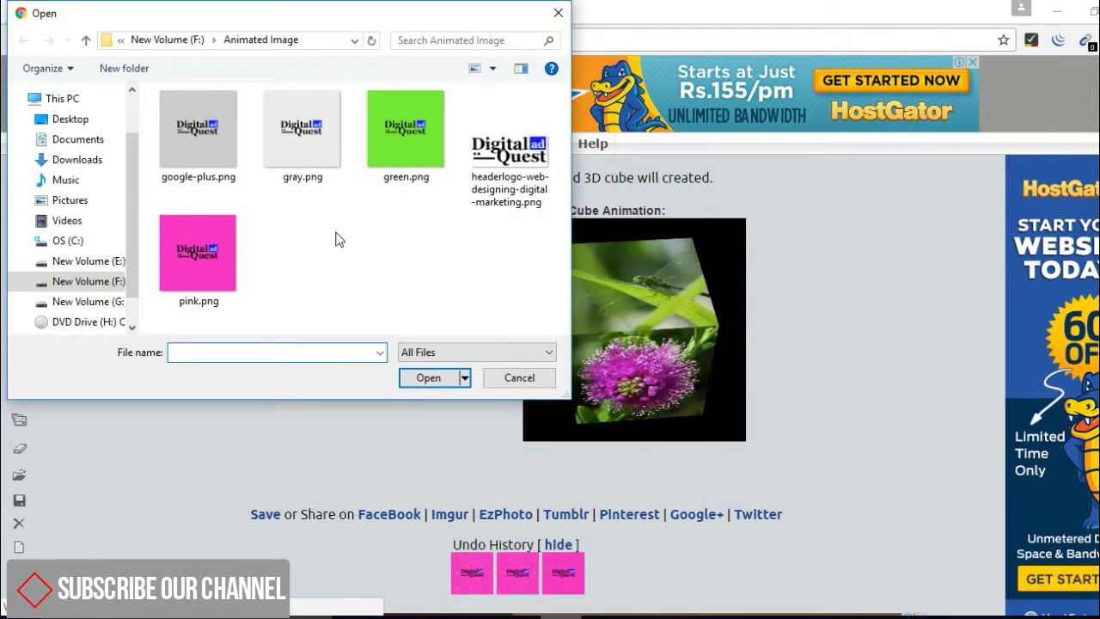
double_click(317, 155)
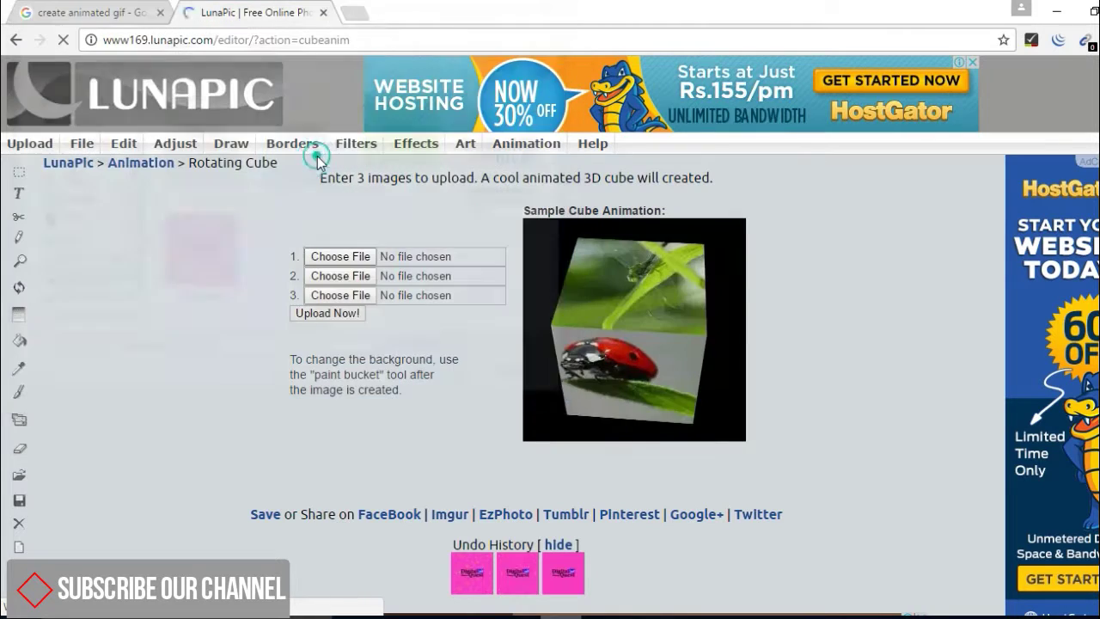
click(361, 277)
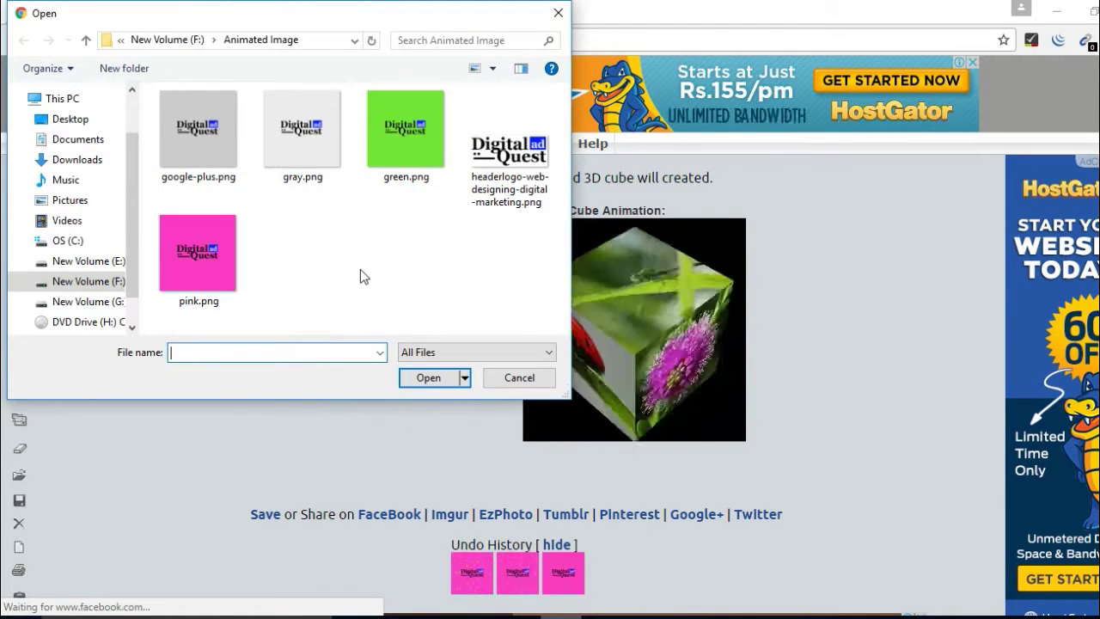
click(402, 163)
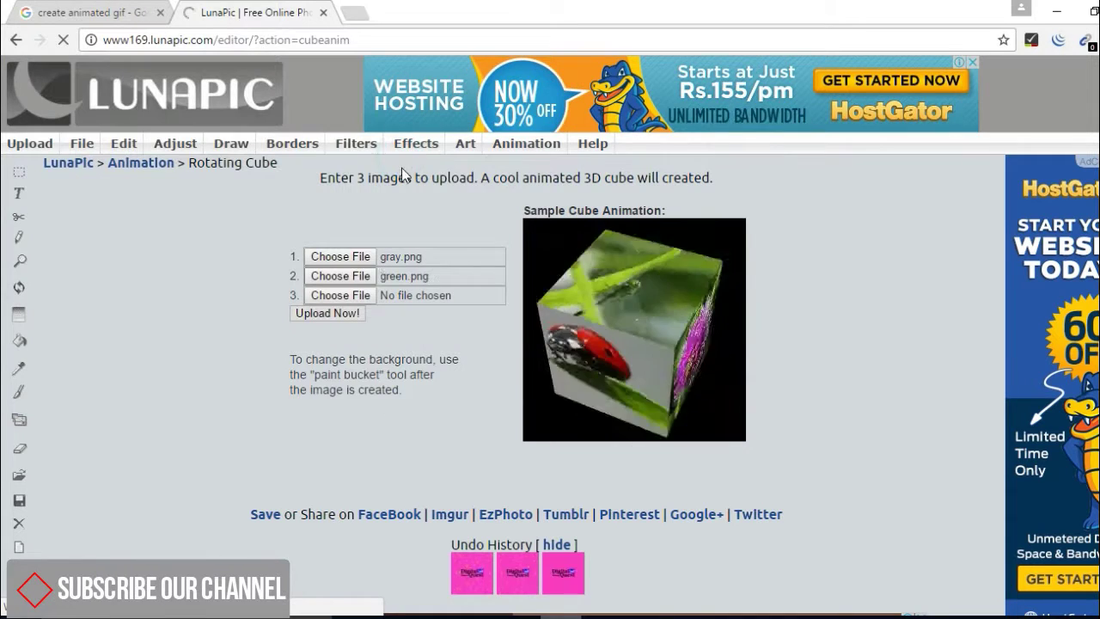
click(353, 295)
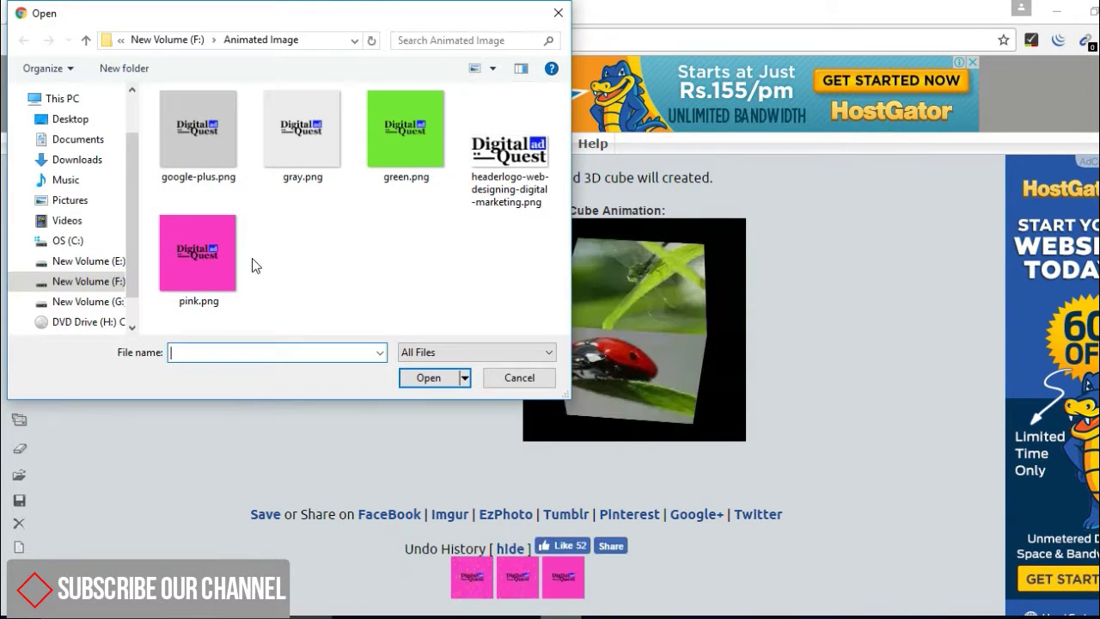
double_click(202, 258)
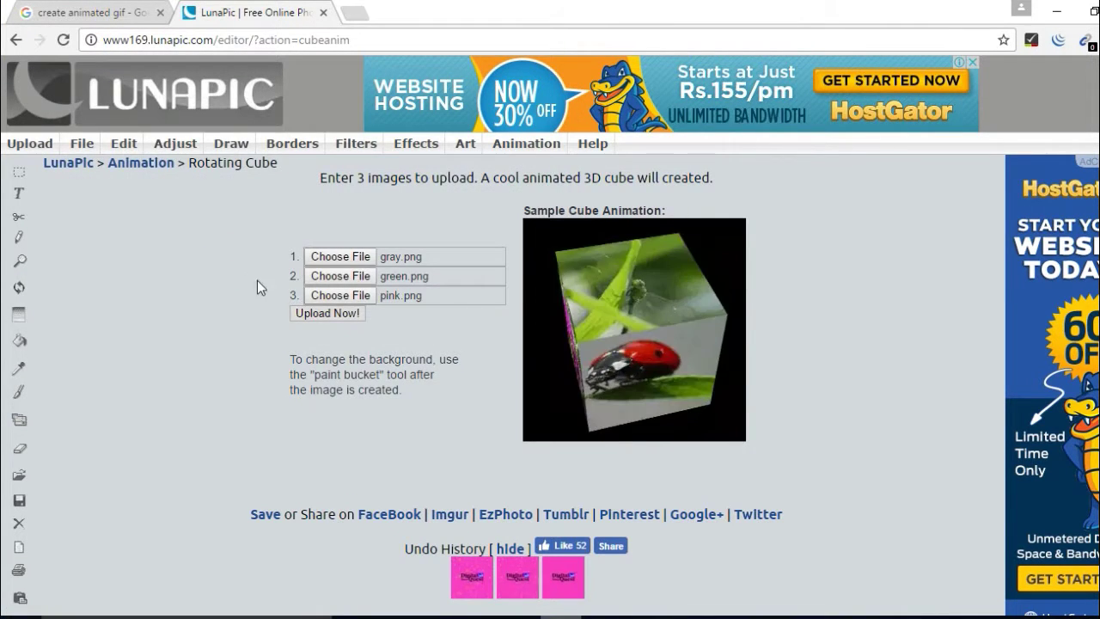
Upload the three face images to generate the 264x264, 18-frame cube GIF
click(325, 313)
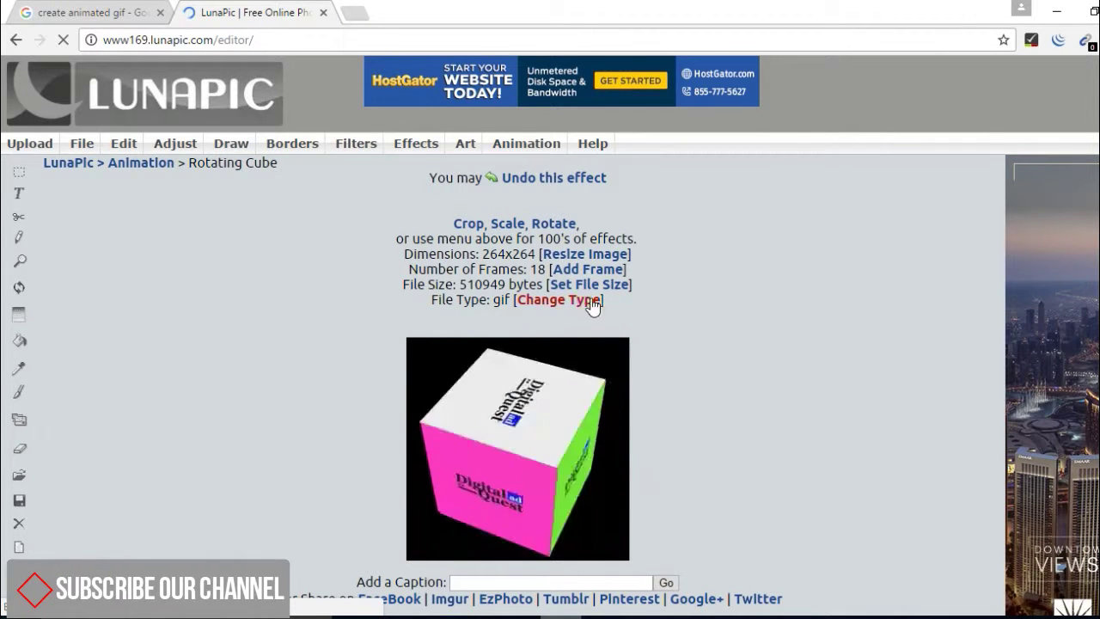
scroll(636, 322, down, 2)
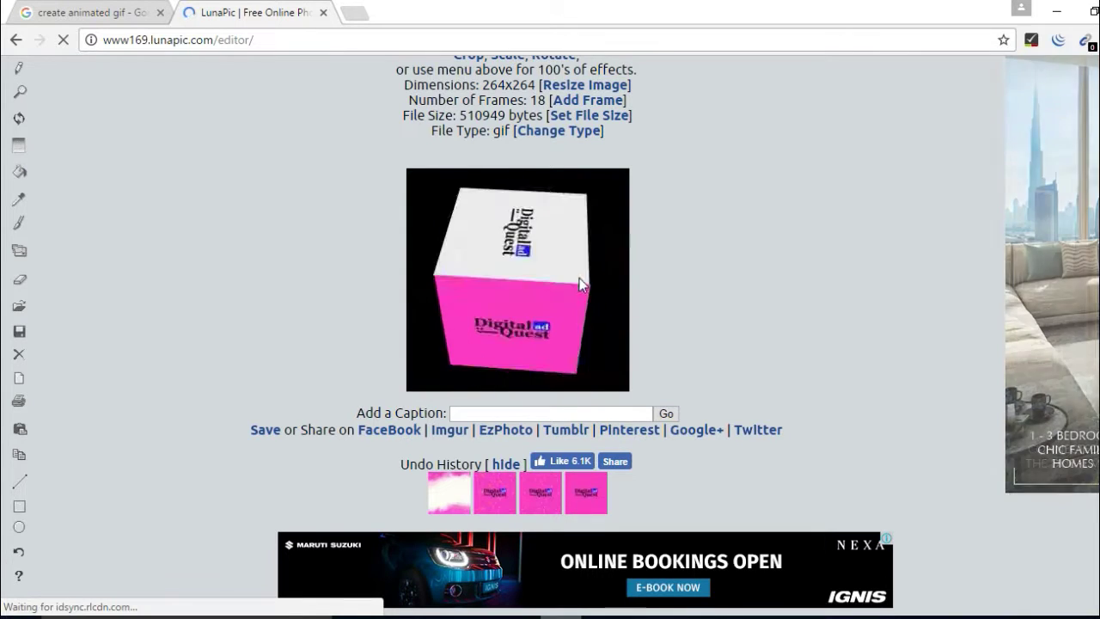
Download the 18-frame rotating cube GIF using the Save link below the image
click(261, 435)
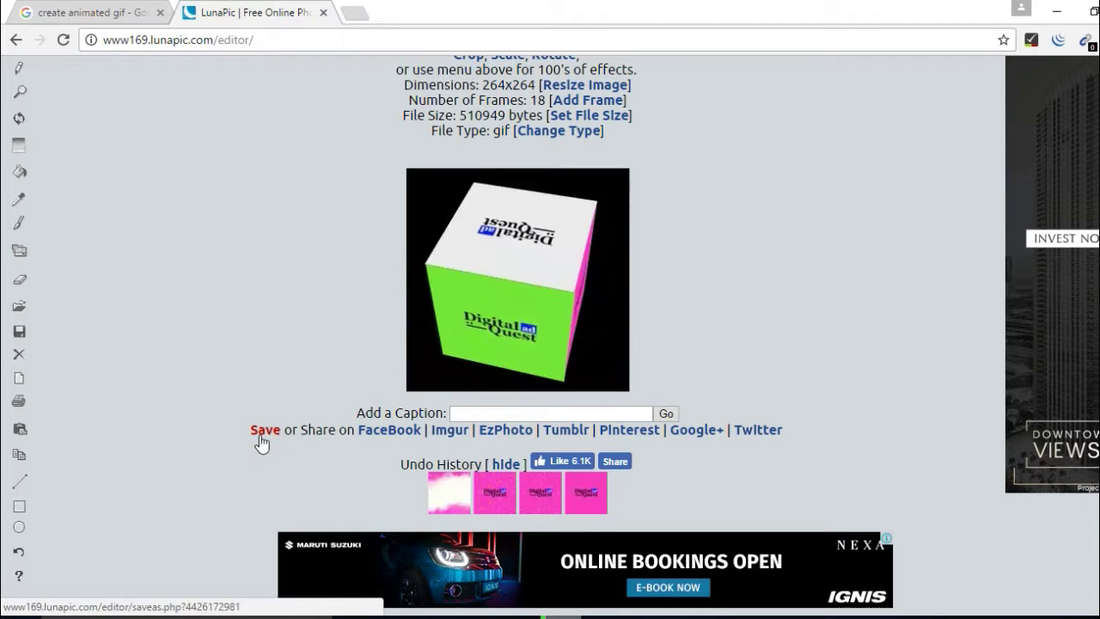